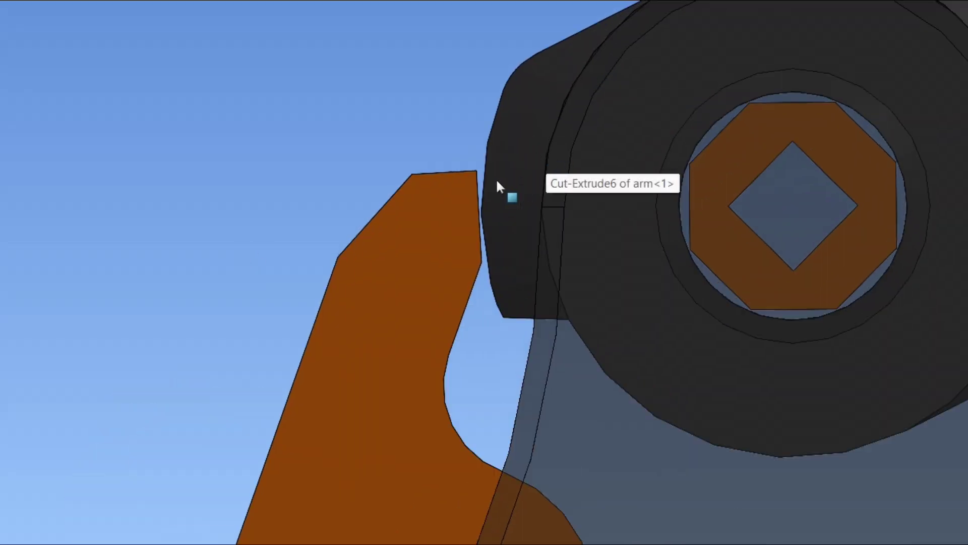
scroll(482, 191, "down", 3)
scroll(406, 249, "down", 5)
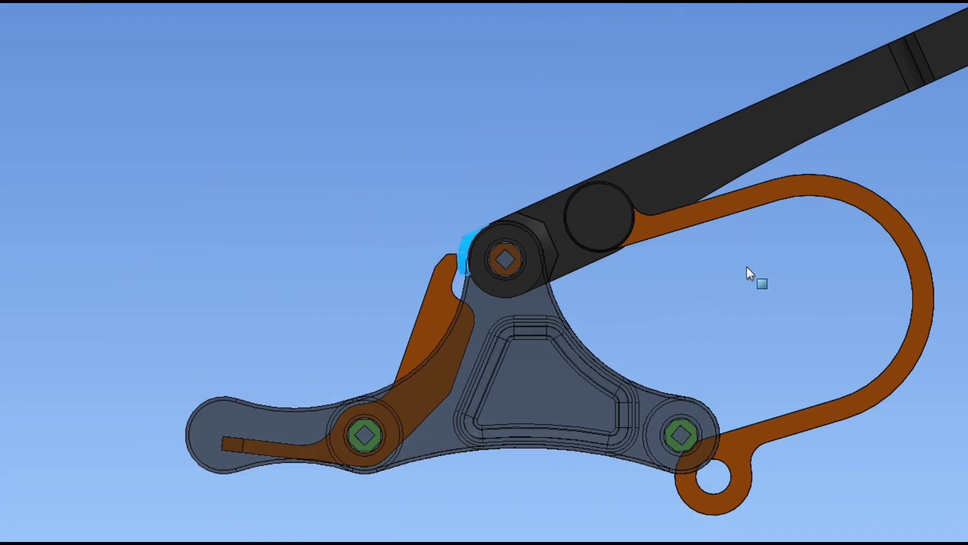
scroll(768, 263, "up", 2)
scroll(698, 231, "down", 3)
scroll(745, 340, "up", 1)
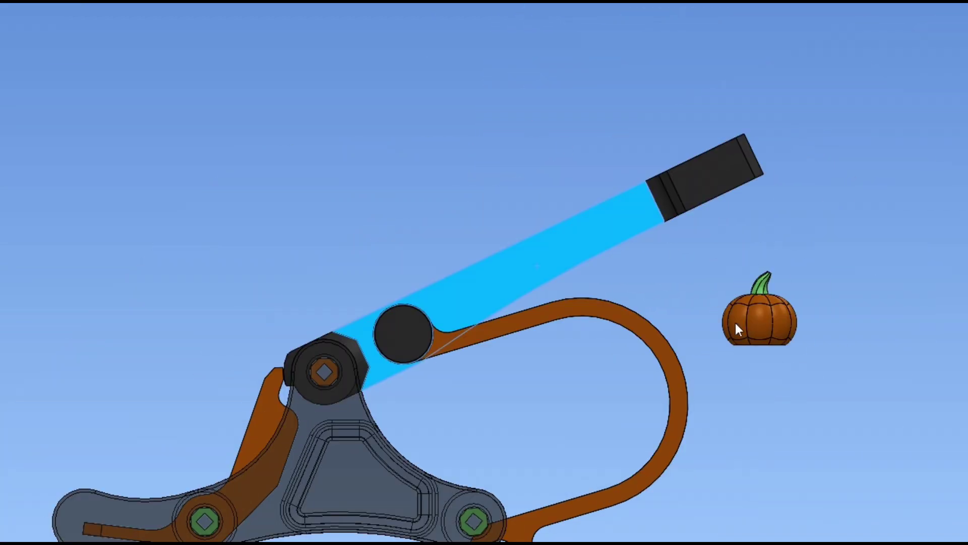
Rotate the throwing arm up about its pivot and raise the pumpkin to the top of the view
left_click_drag(576, 234, 468, 163)
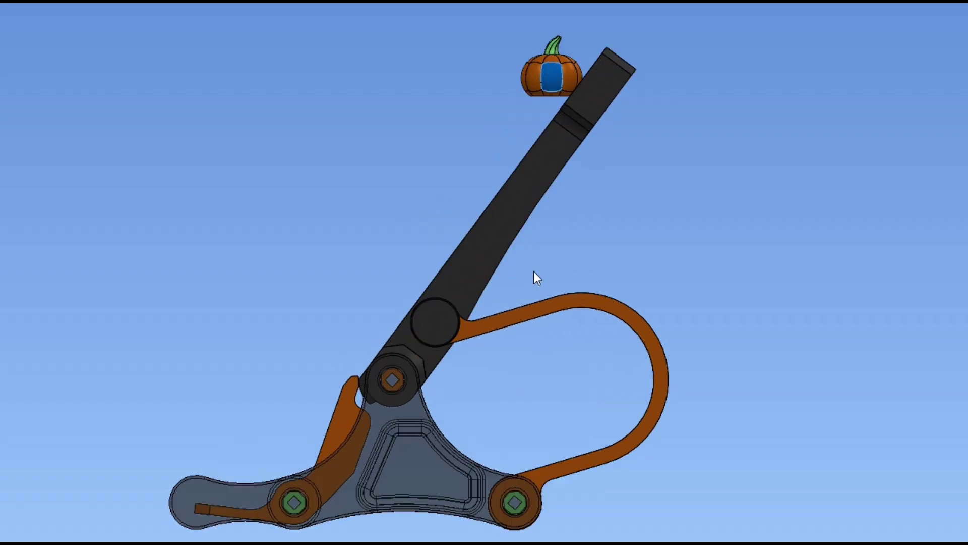
left_click_drag(506, 55, 404, 20)
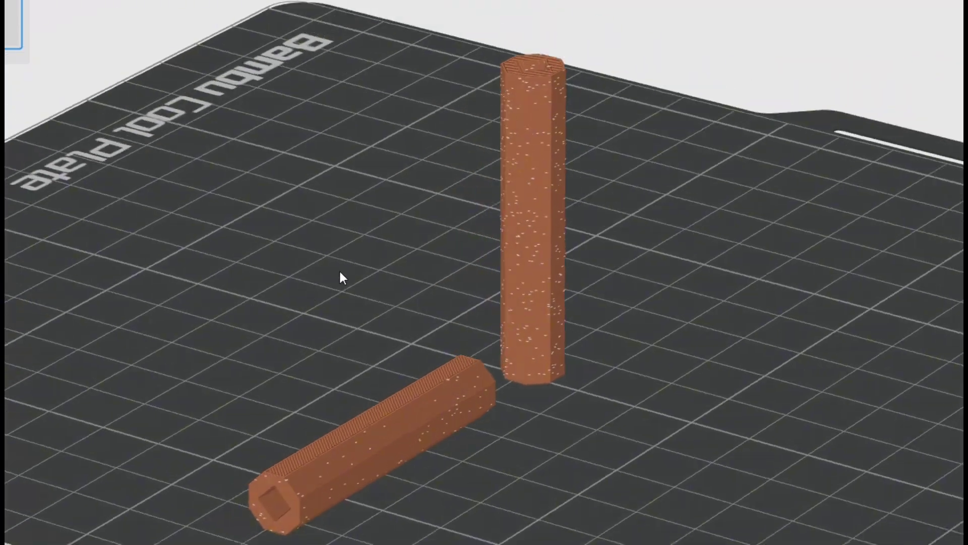
mouse_move(340, 277)
left_mouse_down()
mouse_move(462, 473)
mouse_move(450, 461)
mouse_move(430, 469)
left_mouse_up()
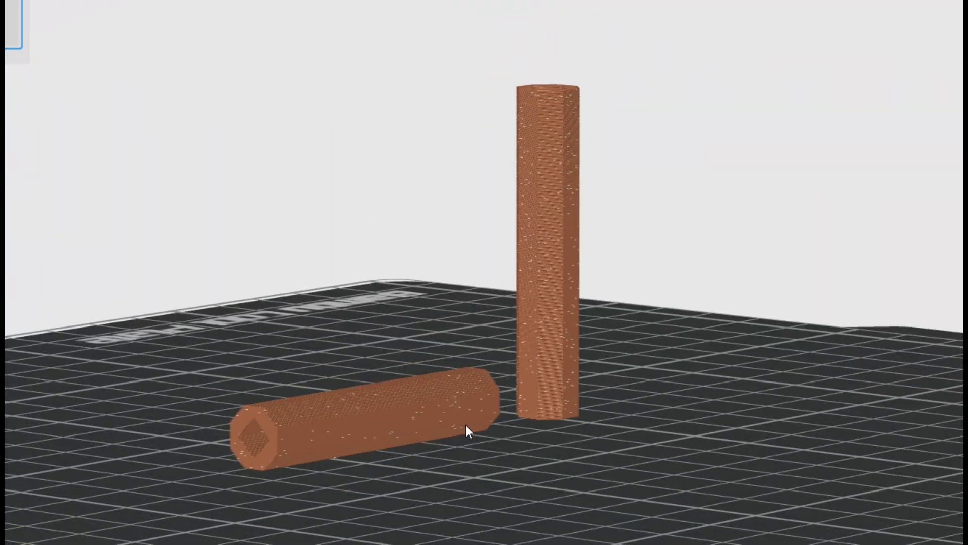
mouse_move(459, 424)
left_mouse_down()
mouse_move(446, 460)
mouse_move(431, 463)
mouse_move(249, 370)
left_mouse_up()
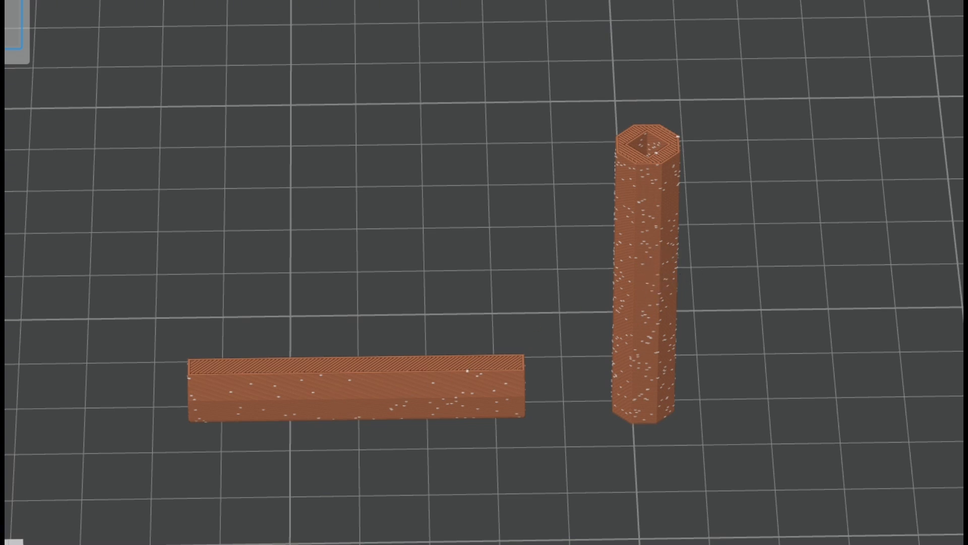
Lower the layer slider and inspect the long bar and tower layers from above and the side
key("Down")
key("Down")
key("Down")
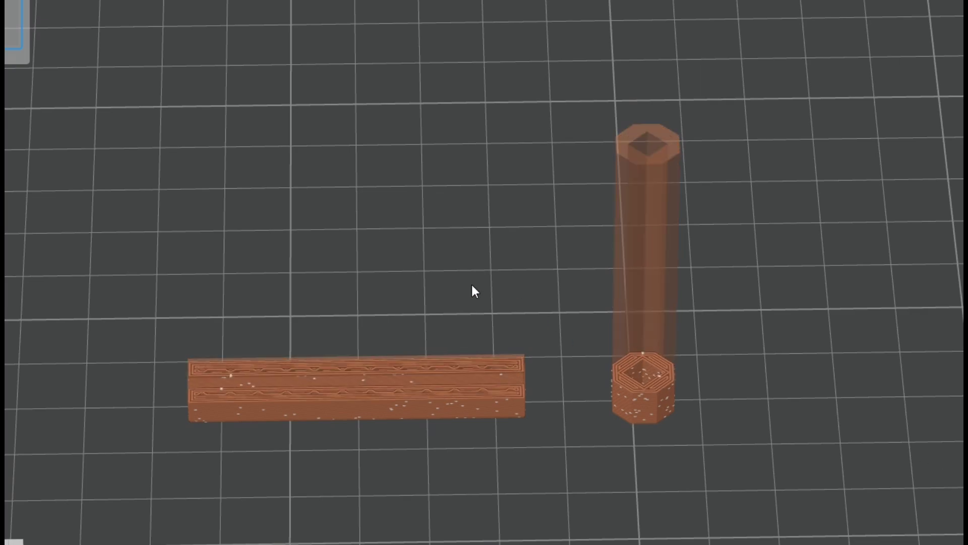
left_click_drag(469, 294, 480, 330)
scroll(586, 216, "up", 5)
scroll(657, 267, "up", 1)
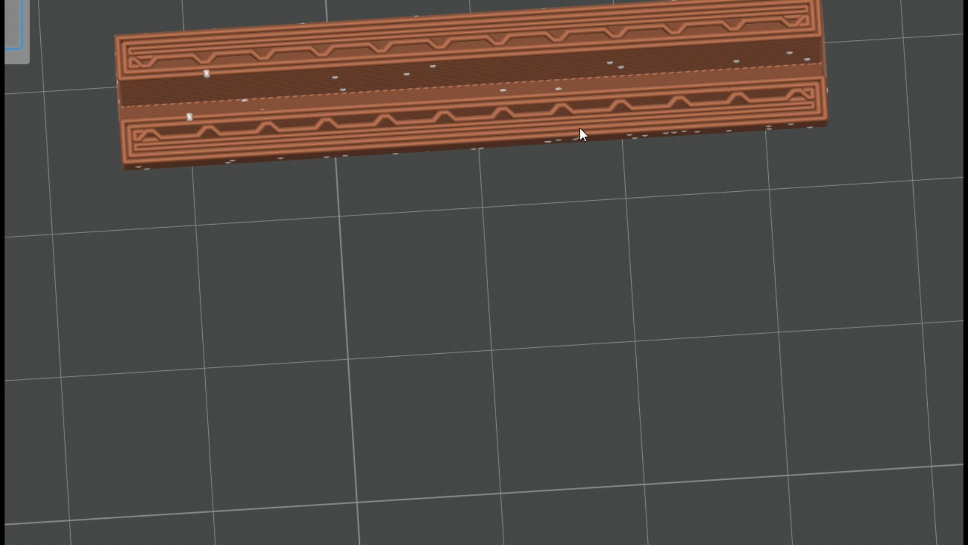
scroll(718, 261, "down", 3)
scroll(526, 281, "up", 3)
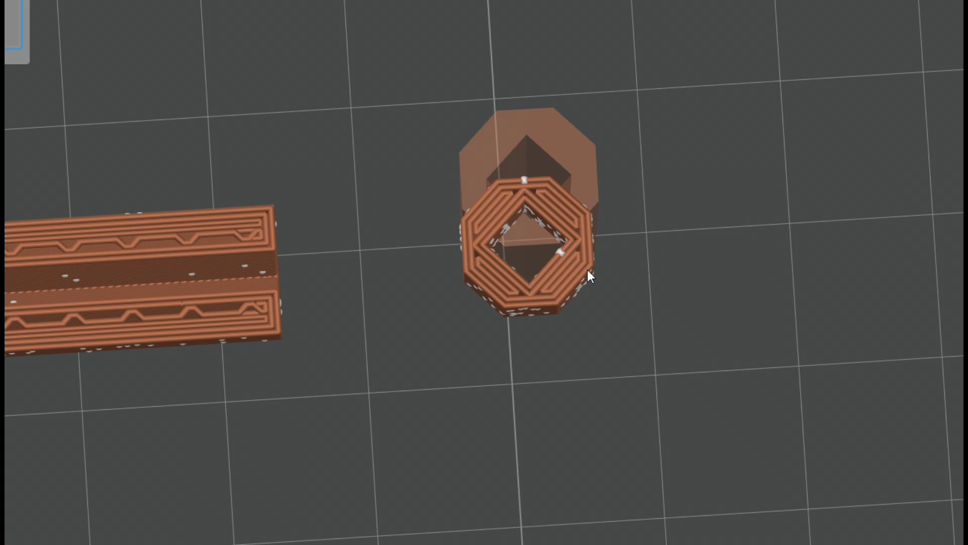
left_click_drag(578, 266, 602, 320)
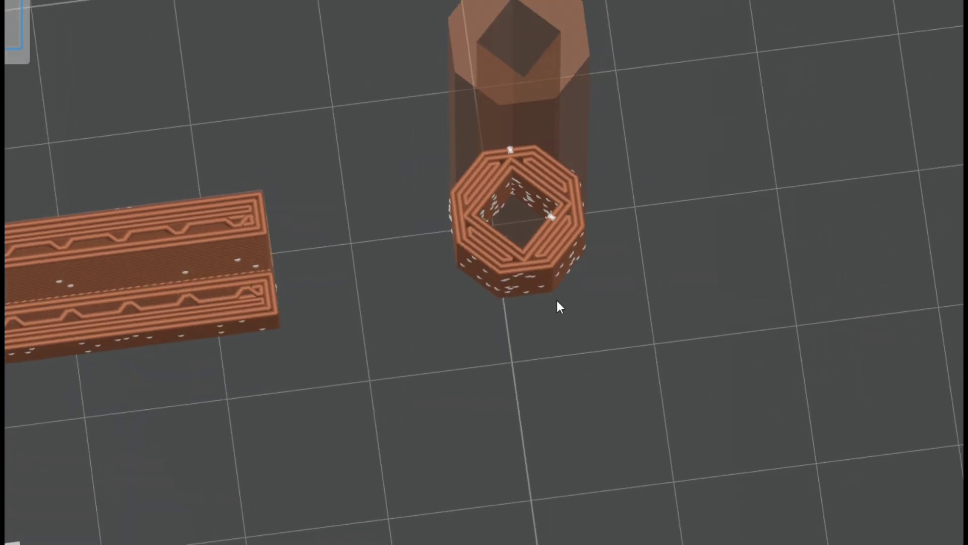
scroll(385, 191, "down", 5)
left_click_drag(386, 190, 399, 270)
scroll(423, 382, "up", 2)
scroll(815, 198, "up", 2)
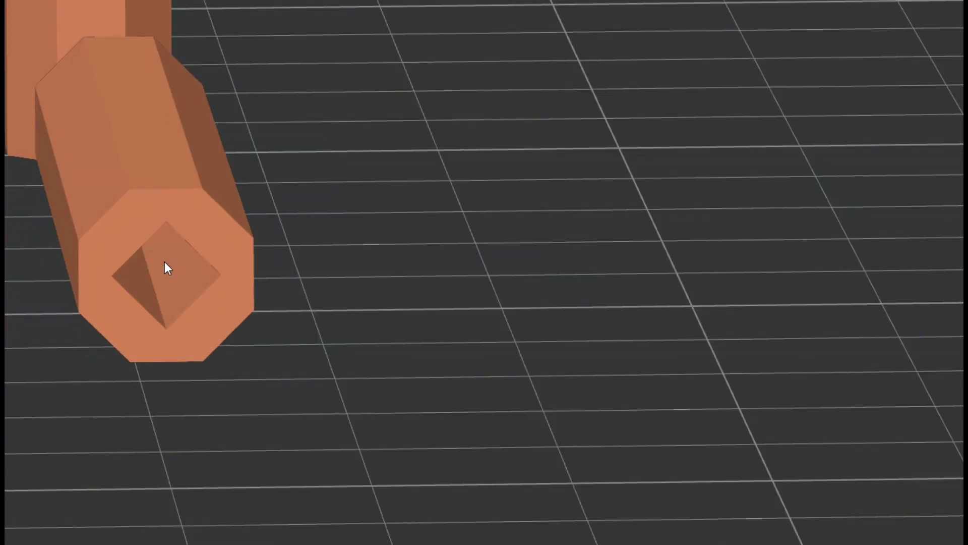
left_click_drag(452, 278, 625, 341)
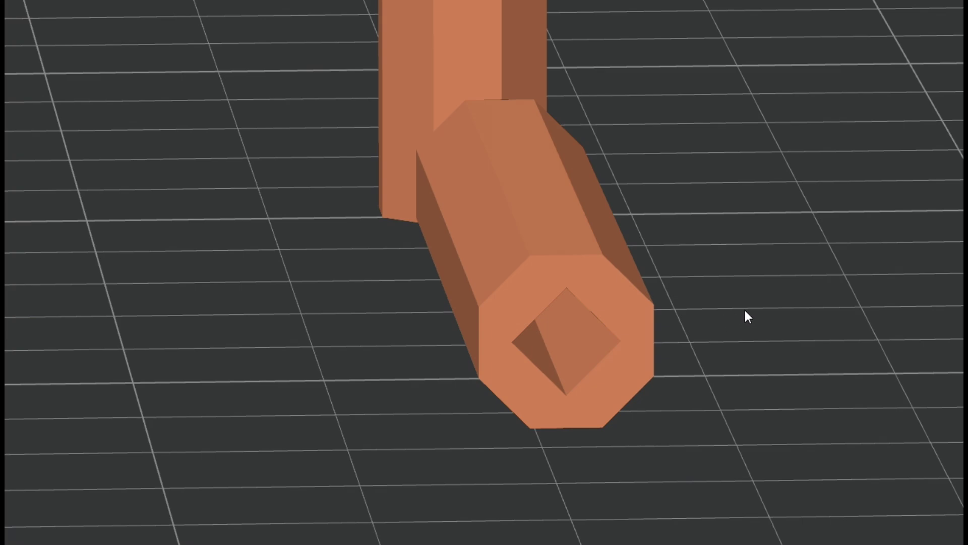
left_click_drag(743, 315, 710, 359)
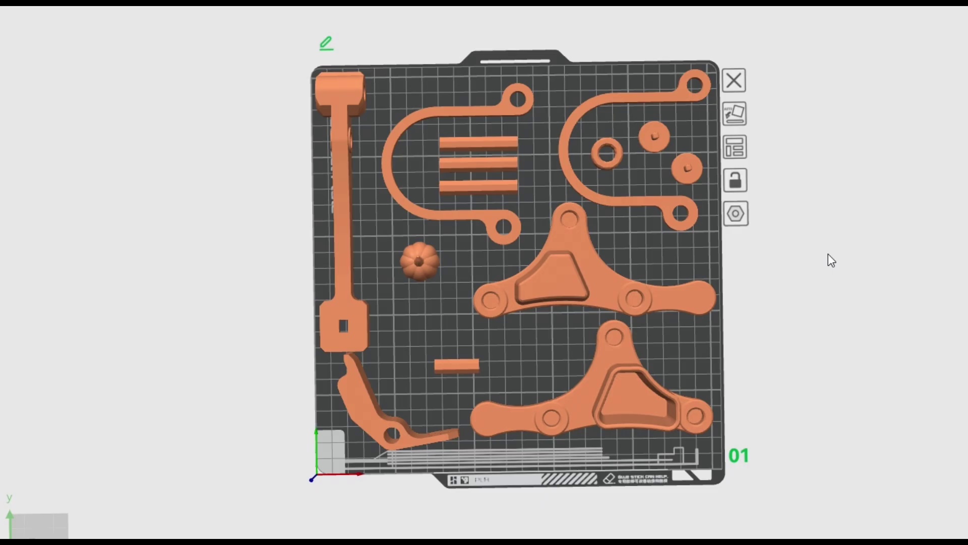
scroll(529, 364, "up", 1)
scroll(522, 332, "up", 1)
scroll(521, 332, "up", 2)
scroll(590, 372, "up", 2)
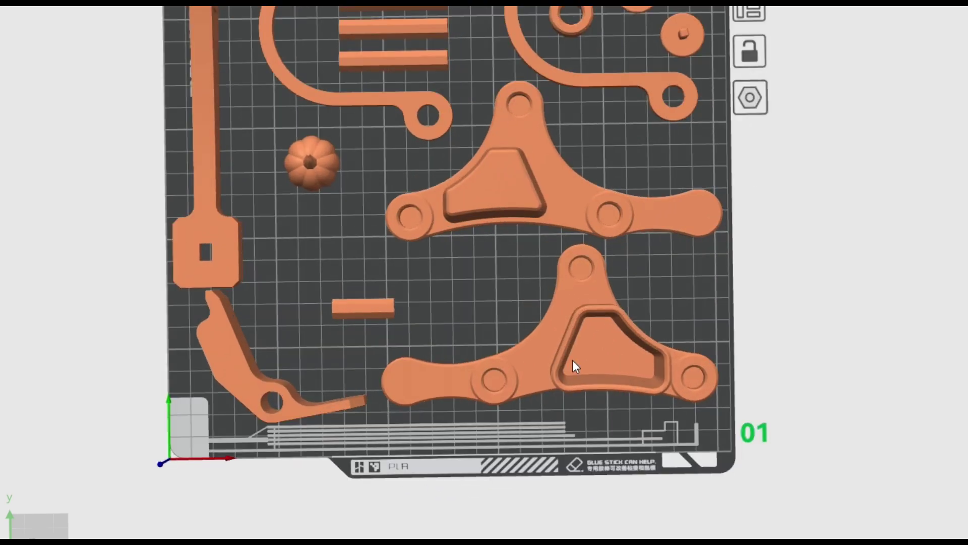
scroll(585, 376, "up", 2)
scroll(648, 415, "up", 1)
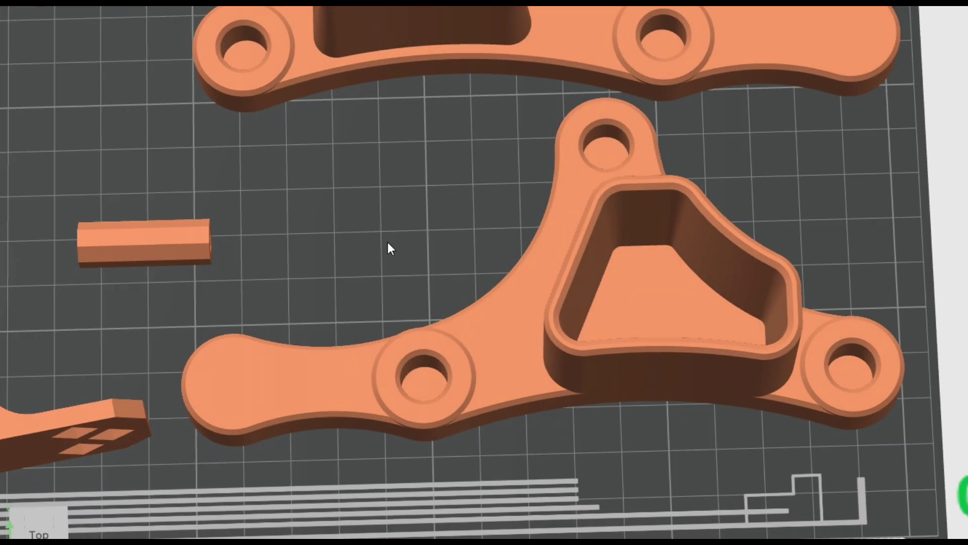
left_click_drag(387, 256, 384, 234)
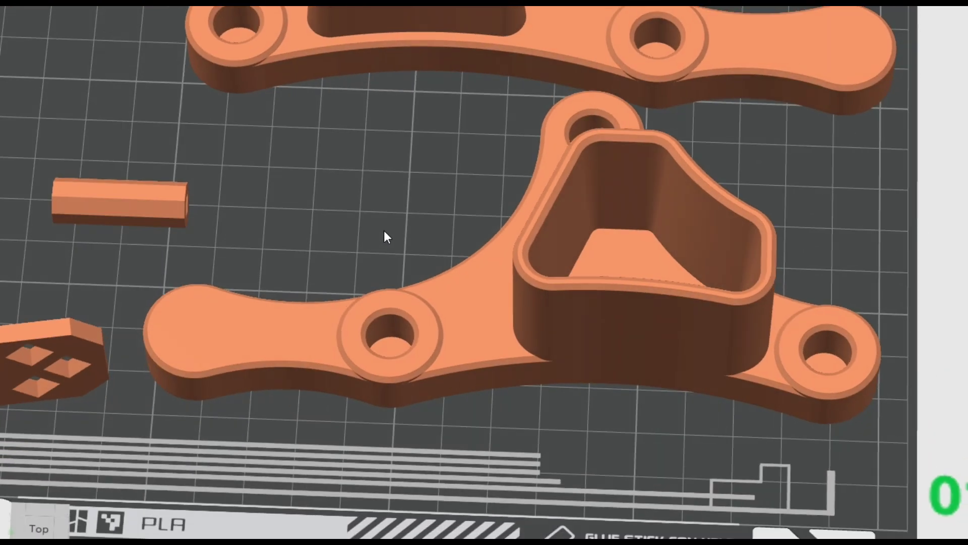
scroll(386, 223, "down", 2)
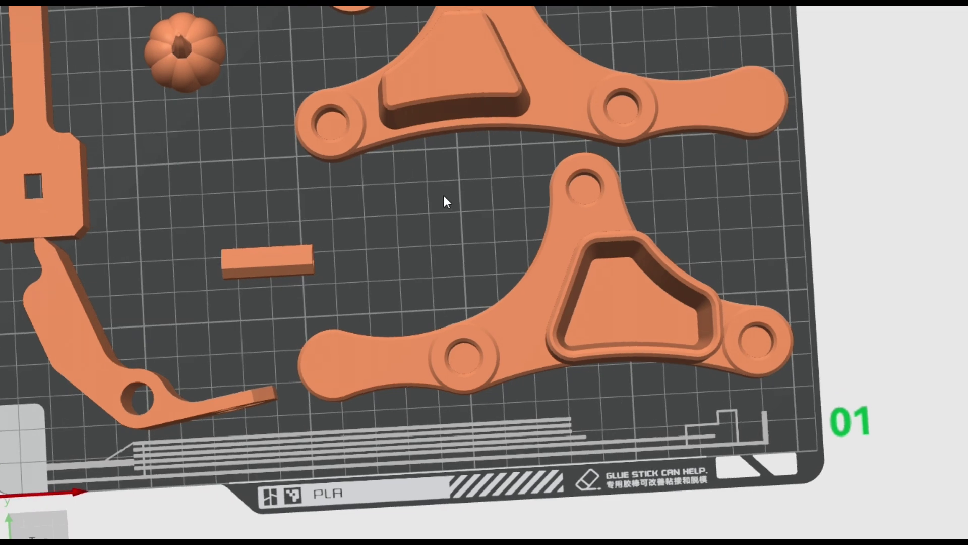
left_click_drag(444, 195, 484, 277)
scroll(477, 252, "down", 2)
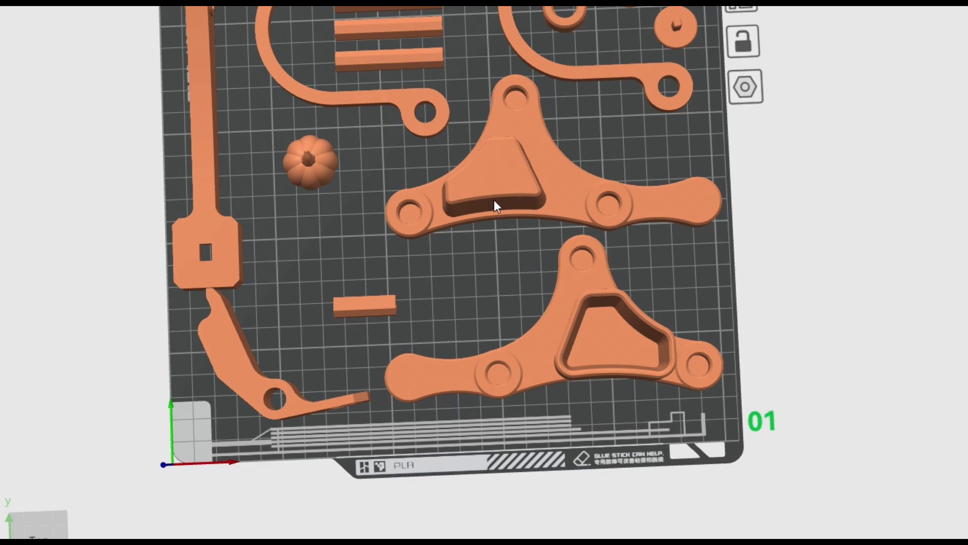
left_click_drag(386, 271, 223, 337)
mouse_move(292, 264)
left_mouse_down()
mouse_move(296, 277)
mouse_move(231, 353)
left_mouse_up()
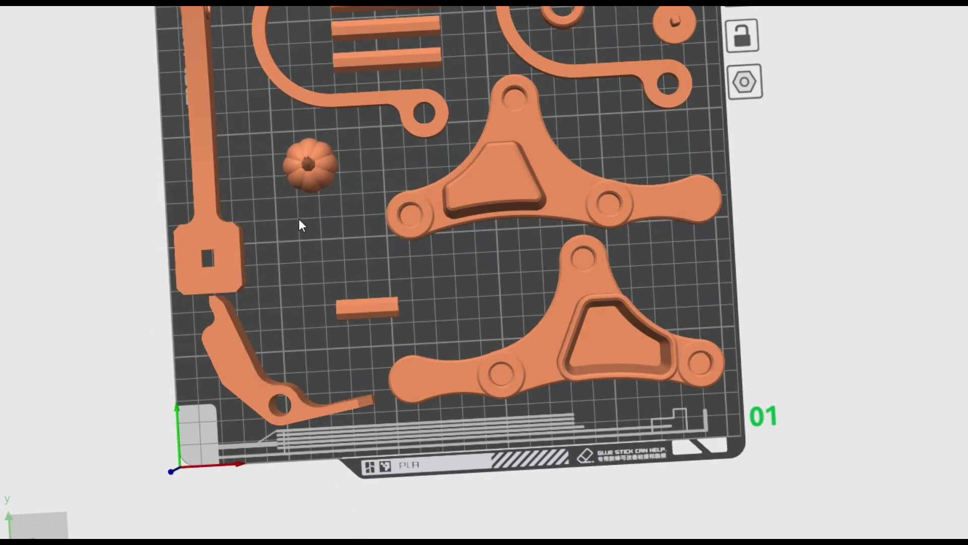
mouse_move(294, 219)
left_mouse_down()
mouse_move(411, 330)
mouse_move(444, 318)
mouse_move(471, 288)
mouse_move(471, 218)
mouse_move(460, 220)
mouse_move(442, 130)
left_mouse_up()
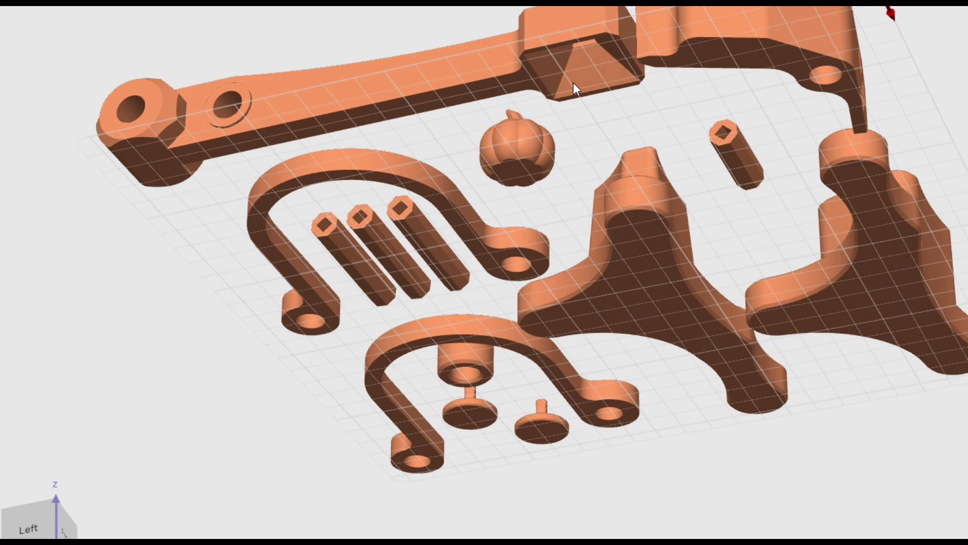
mouse_move(574, 83)
left_mouse_down()
mouse_move(537, 182)
mouse_move(573, 212)
mouse_move(555, 249)
mouse_move(296, 331)
mouse_move(147, 463)
left_mouse_up()
scroll(536, 182, "up", 3)
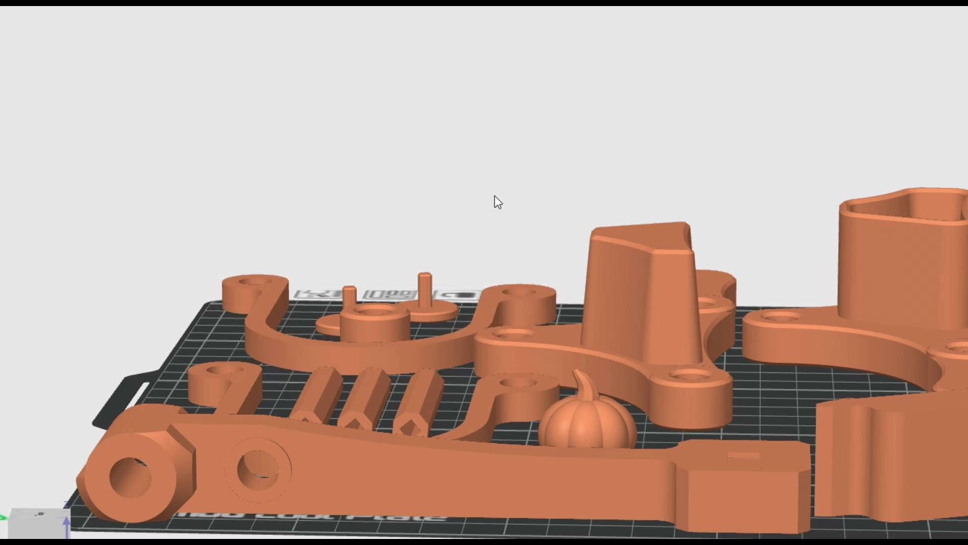
scroll(511, 193, "up", 3)
left_click_drag(511, 193, 561, 314)
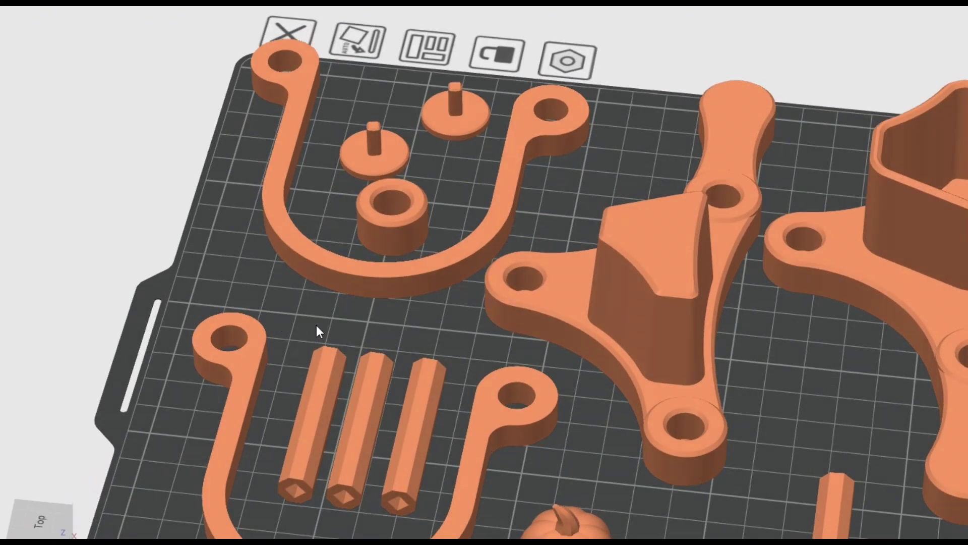
mouse_move(330, 326)
left_mouse_down()
mouse_move(394, 338)
mouse_move(392, 364)
mouse_move(556, 207)
left_mouse_up()
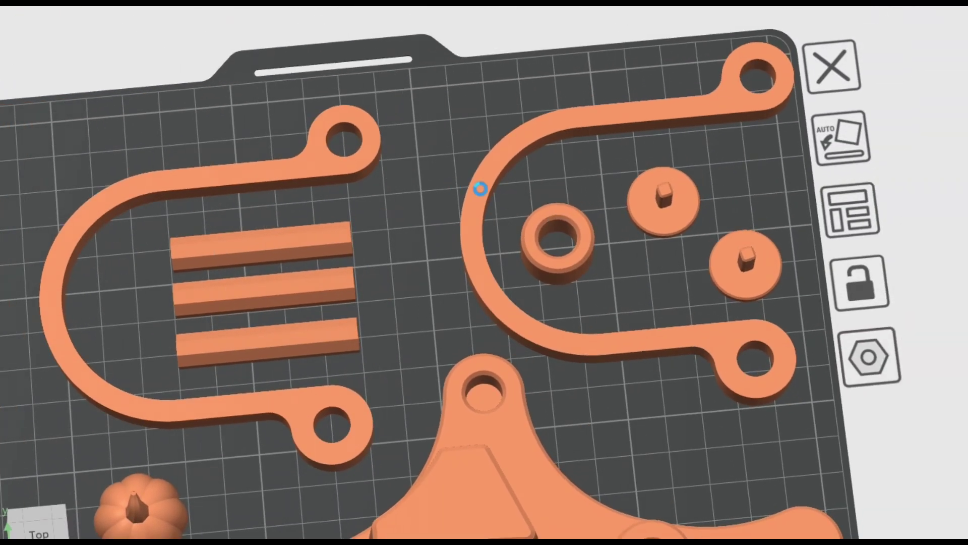
left_click_drag(483, 189, 402, 265)
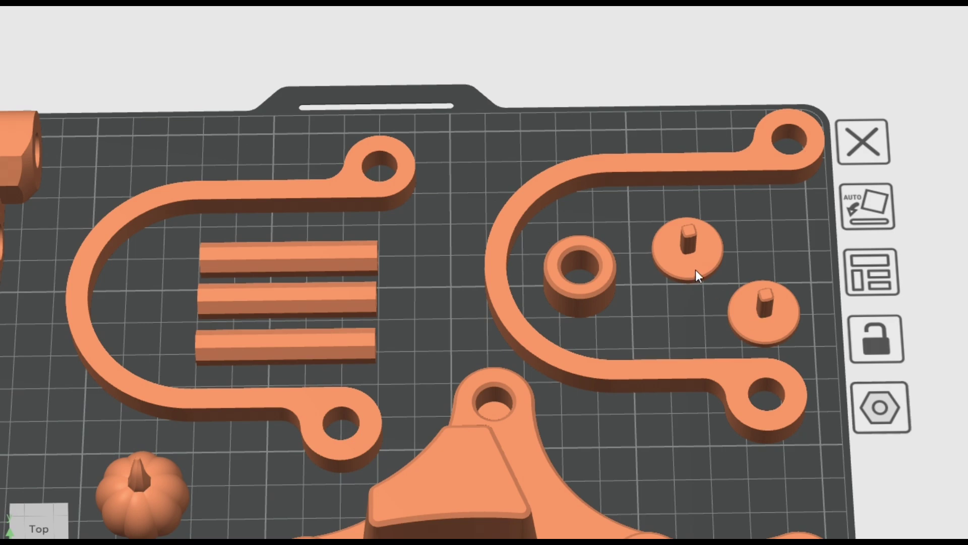
scroll(428, 322, "down", 3)
scroll(431, 415, "down", 2)
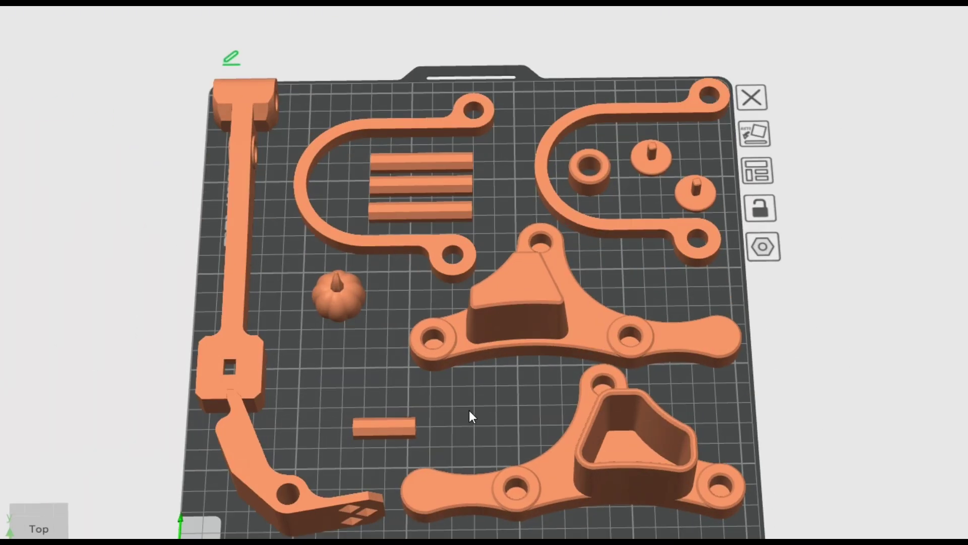